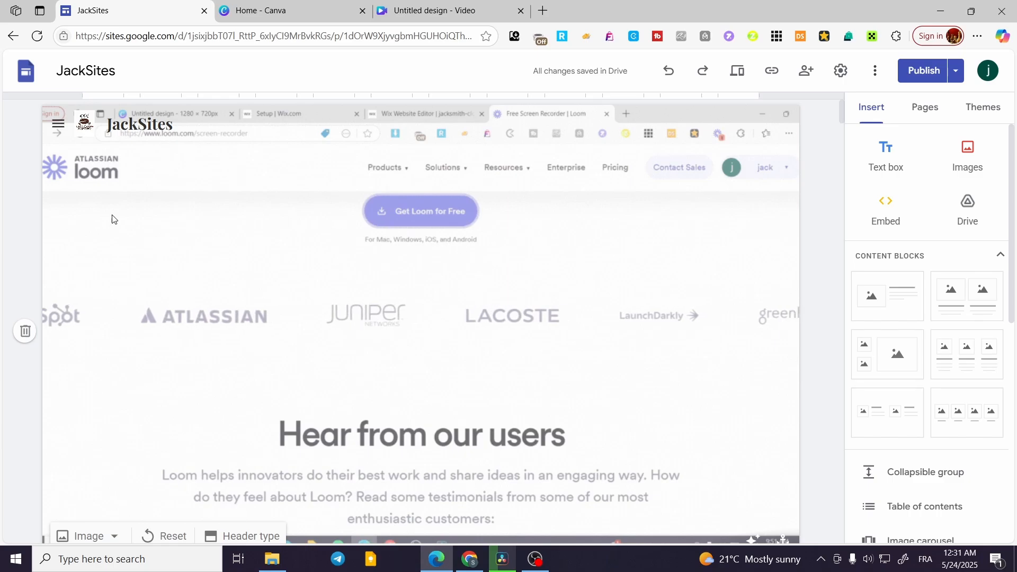
# Step: Examine the image options of the animated header on the JackSites page
pyautogui.scroll(-2, 648, 405)
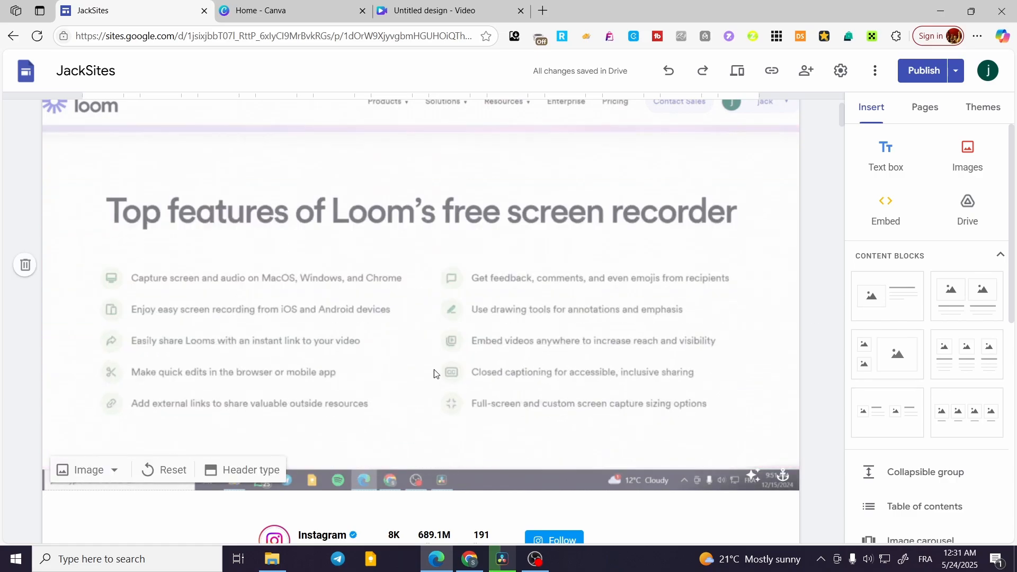
pyautogui.click(72, 481)
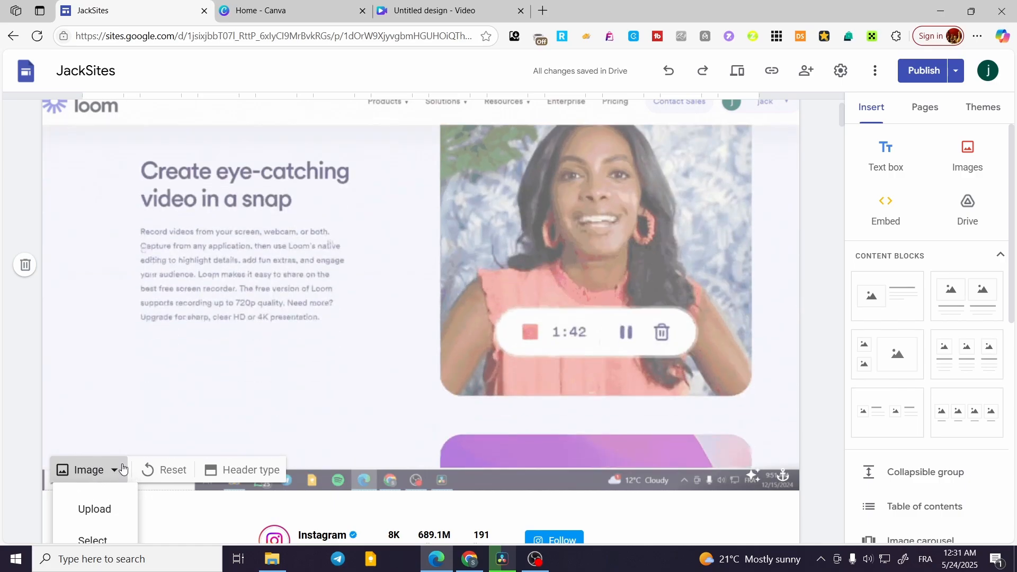
pyautogui.scroll(-3, 90, 466)
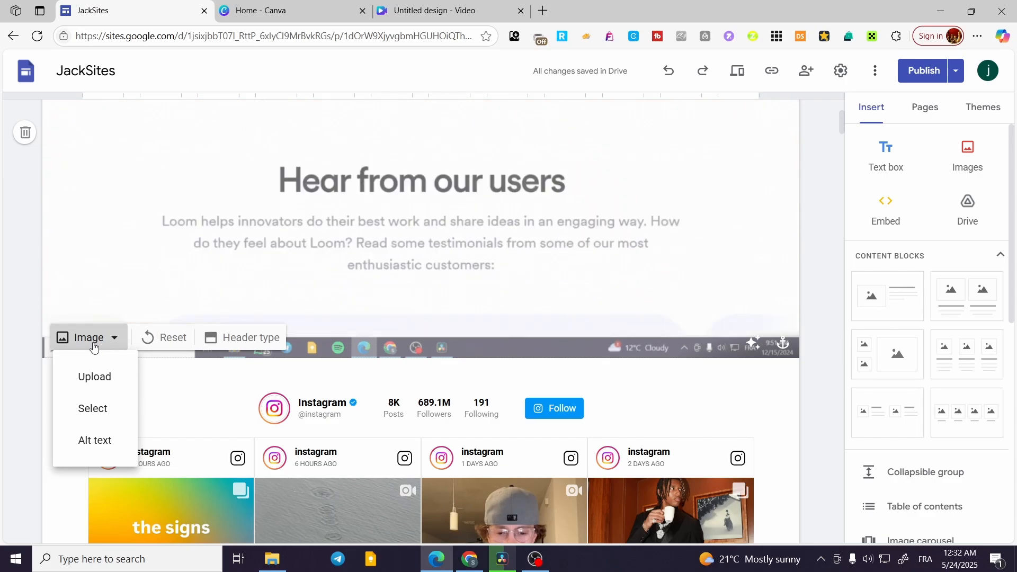
pyautogui.click(13, 345)
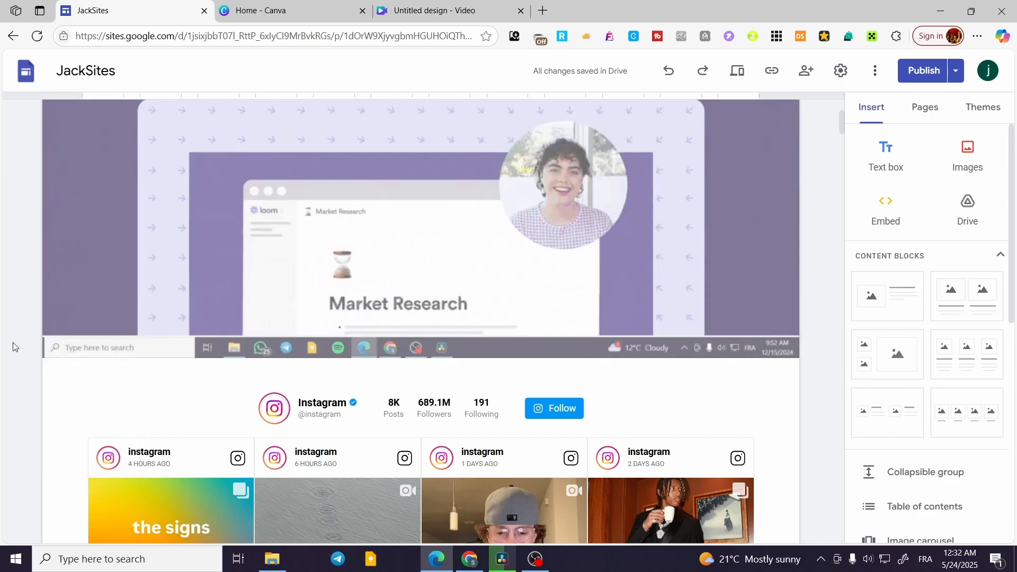
pyautogui.scroll(2, 160, 337)
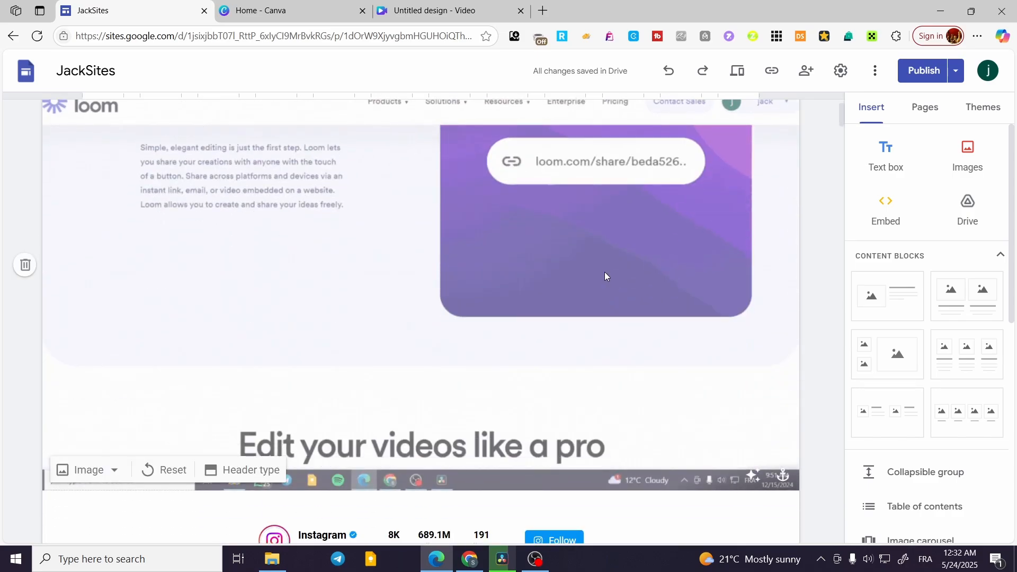
# Step: Switch to Canva and create a blank Video (Landscape) design at 1920 × 1080 px
pyautogui.click(259, 13)
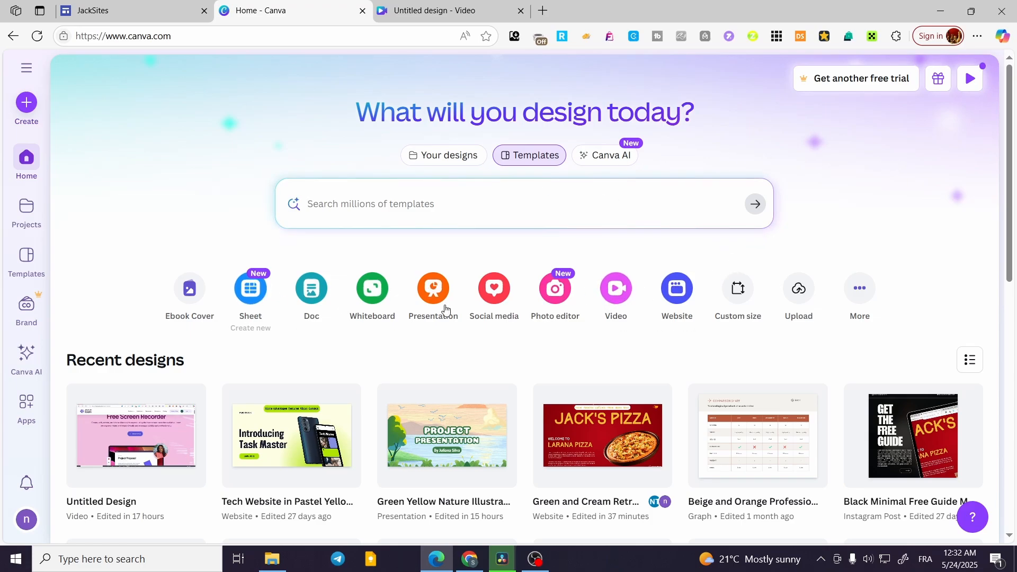
pyautogui.click(621, 291)
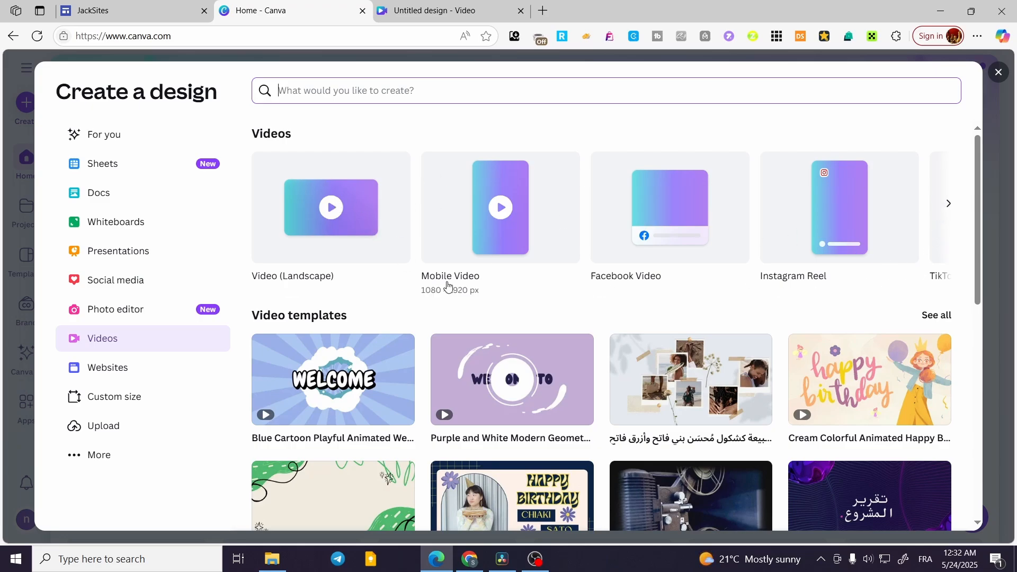
pyautogui.scroll(-1, 455, 287)
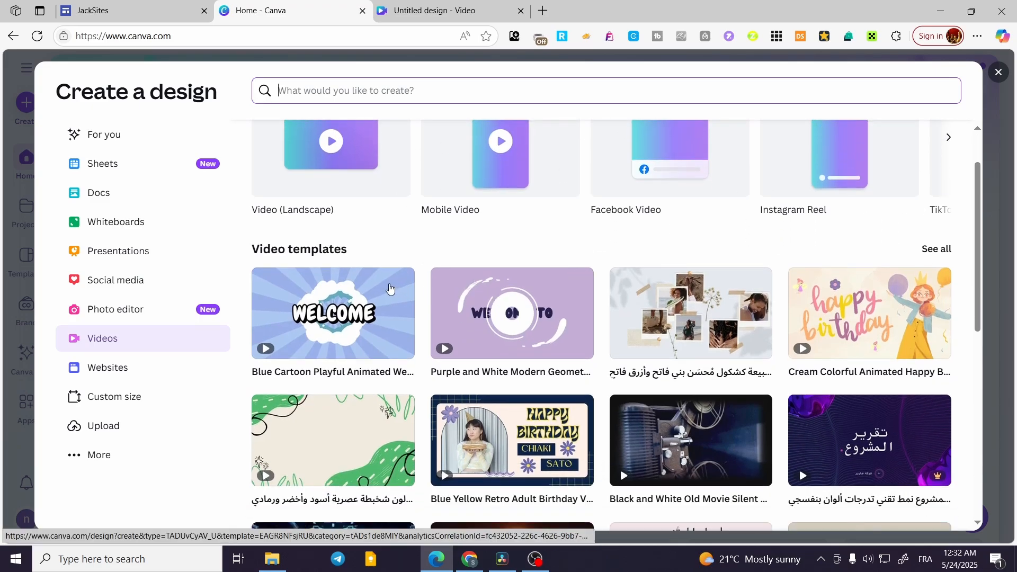
pyautogui.scroll(1, 345, 265)
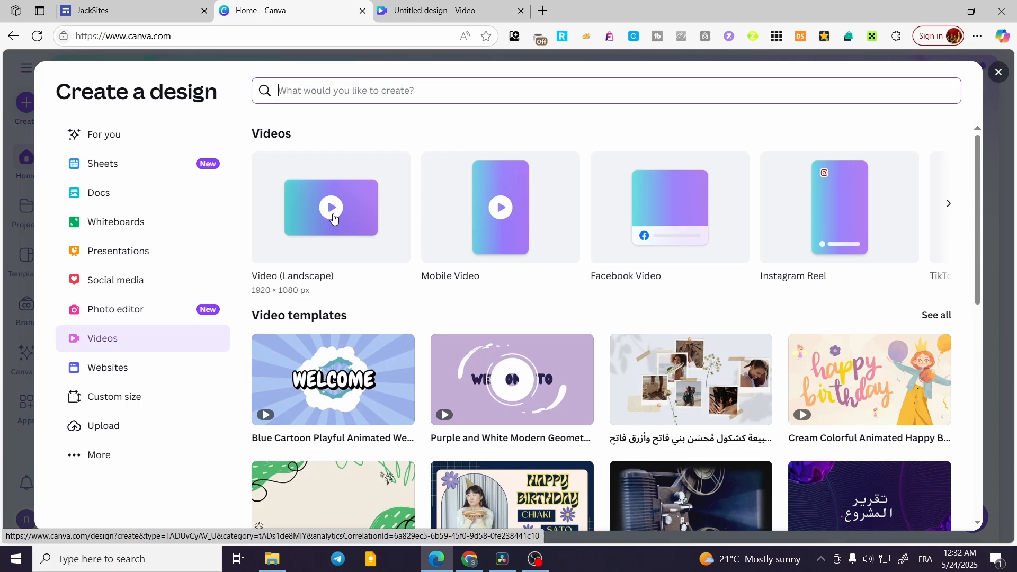
pyautogui.click(332, 205)
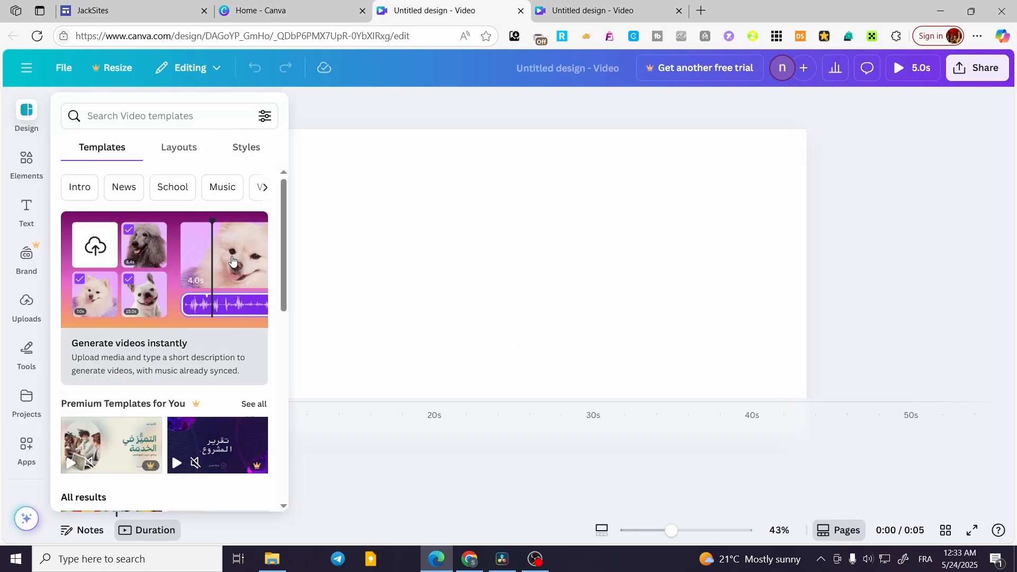
pyautogui.click(846, 301)
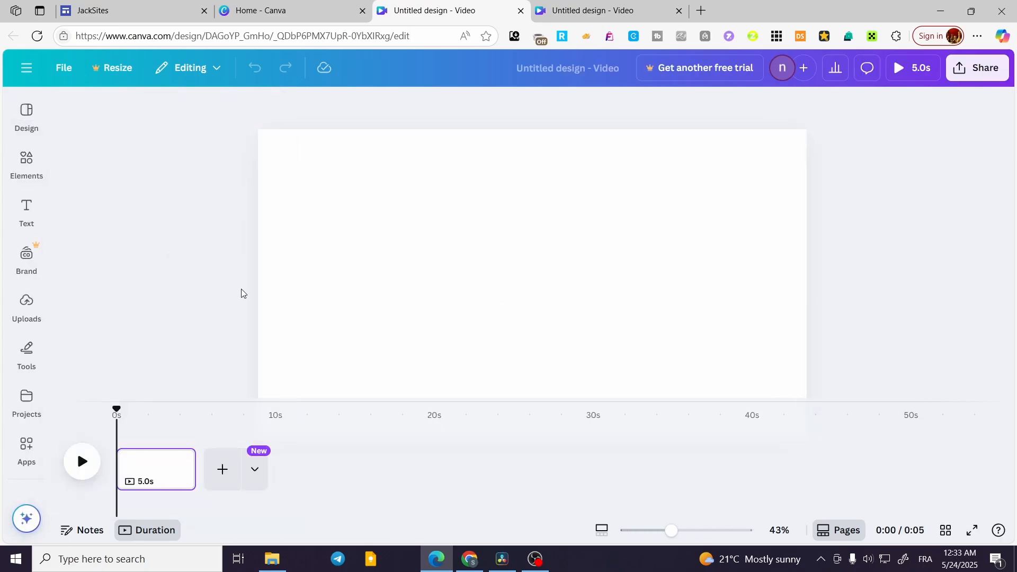
pyautogui.click(389, 274)
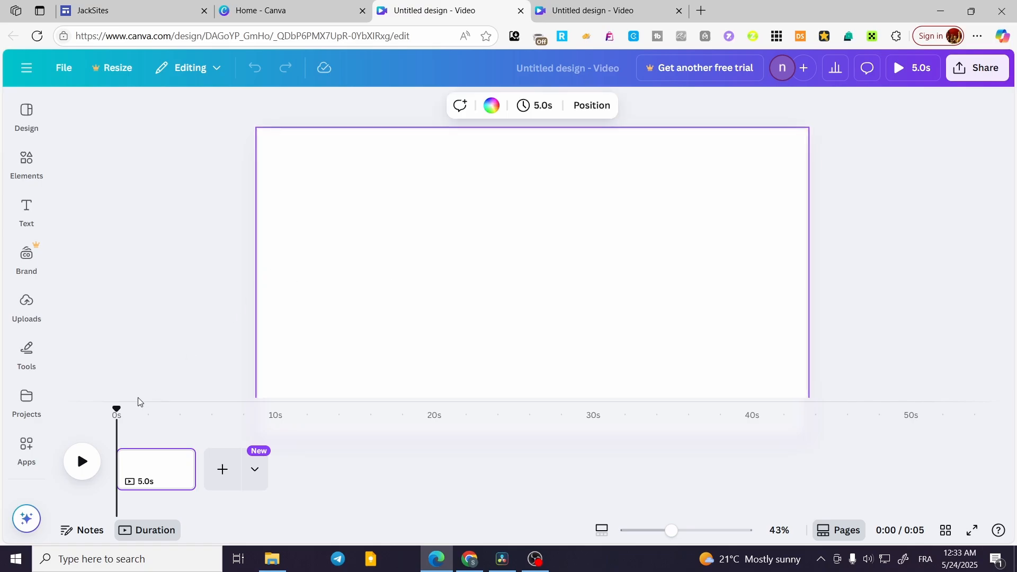
# Step: Insert the uploaded 17.8-second Jack's Pizza video and enlarge it to fill the page
pyautogui.click(27, 257)
pyautogui.click(29, 300)
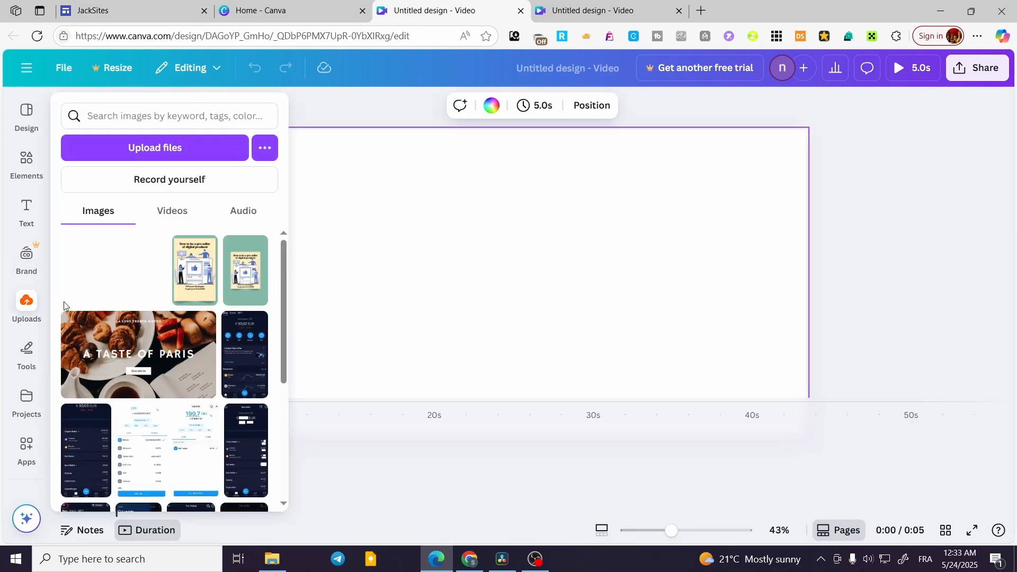
pyautogui.click(180, 214)
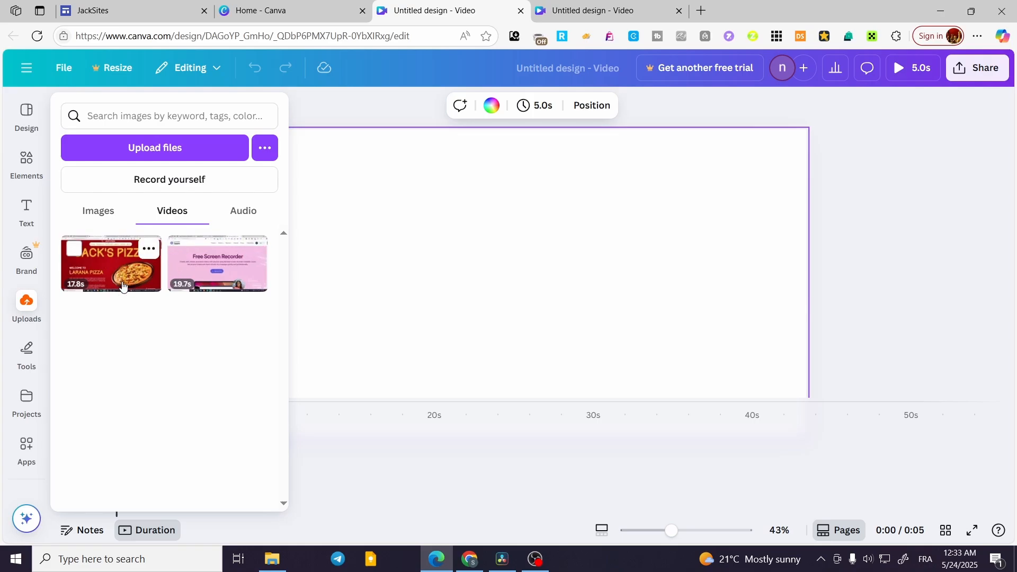
pyautogui.click(123, 286)
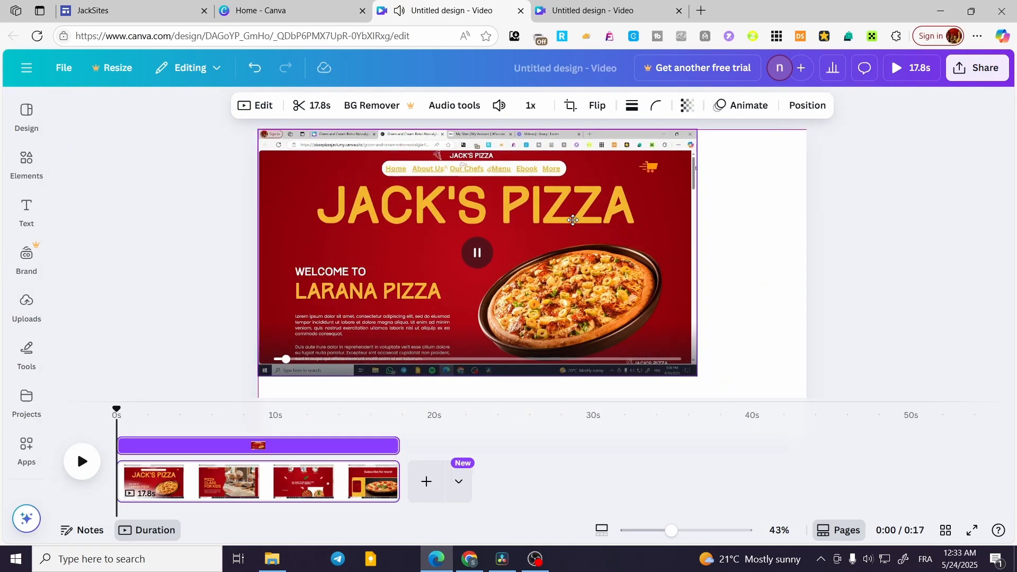
pyautogui.click(478, 262)
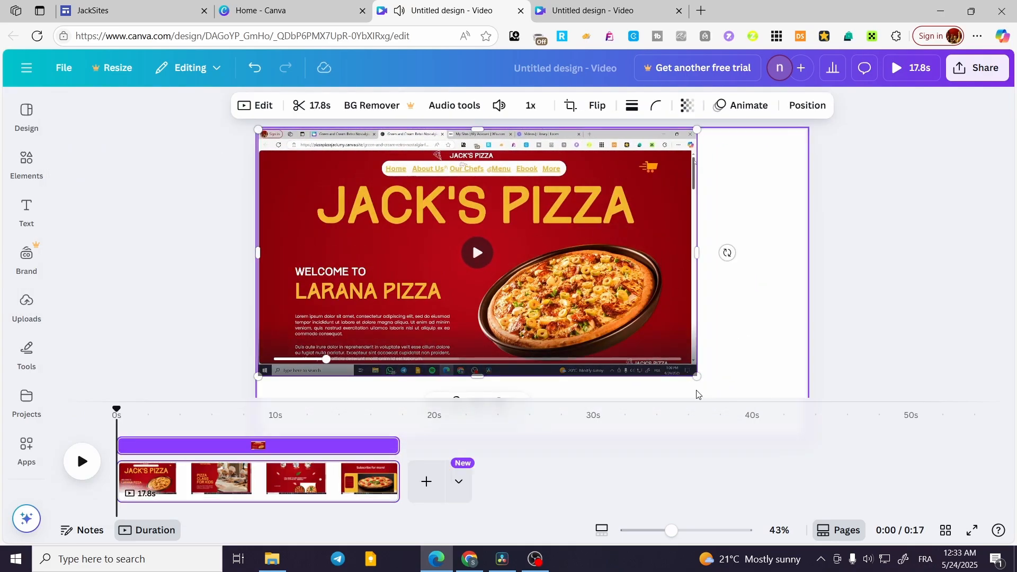
pyautogui.moveTo(697, 376); pyautogui.dragTo(836, 386)
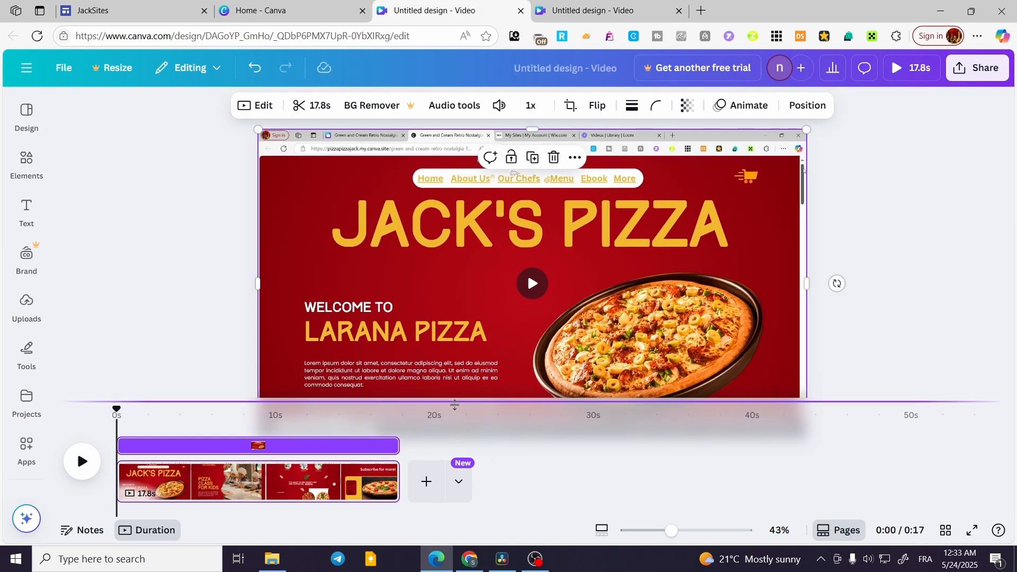
# Step: Reduce the timeline's height and switch from the duration view to page thumbnails
pyautogui.moveTo(453, 398); pyautogui.dragTo(452, 457)
pyautogui.click(457, 504)
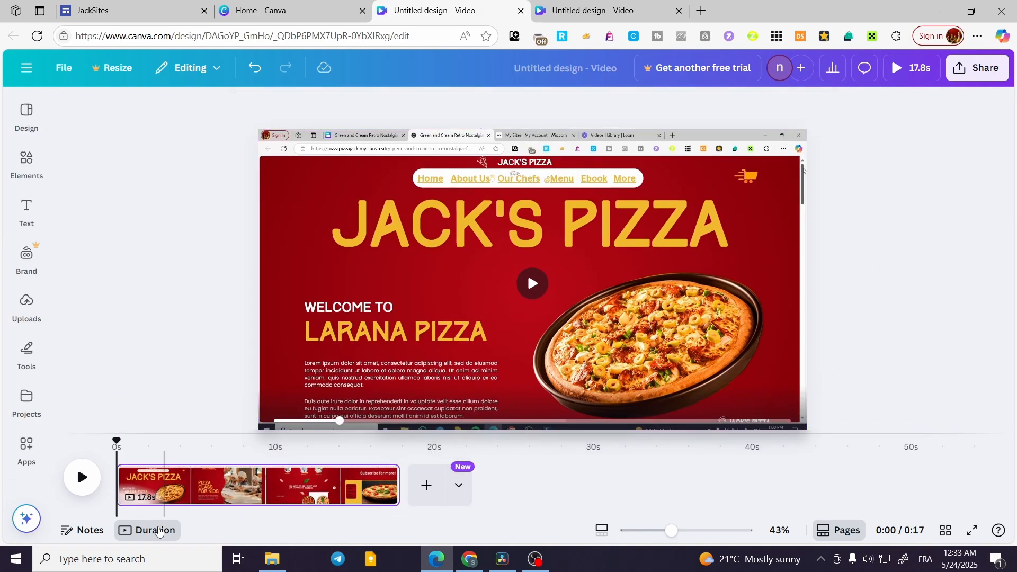
pyautogui.click(158, 530)
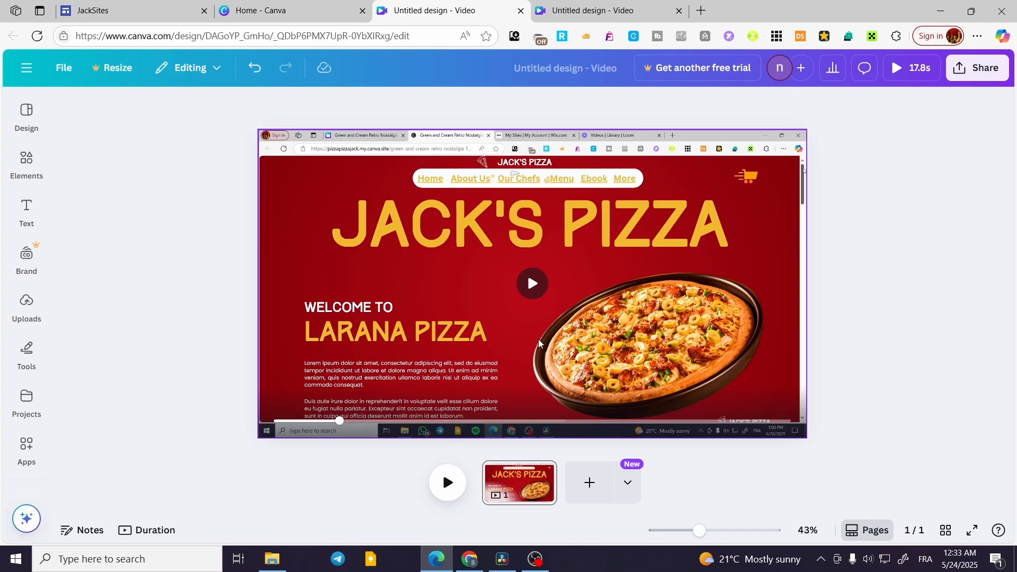
# Step: Mute the Jack's Pizza video by setting its volume to 0
pyautogui.click(477, 256)
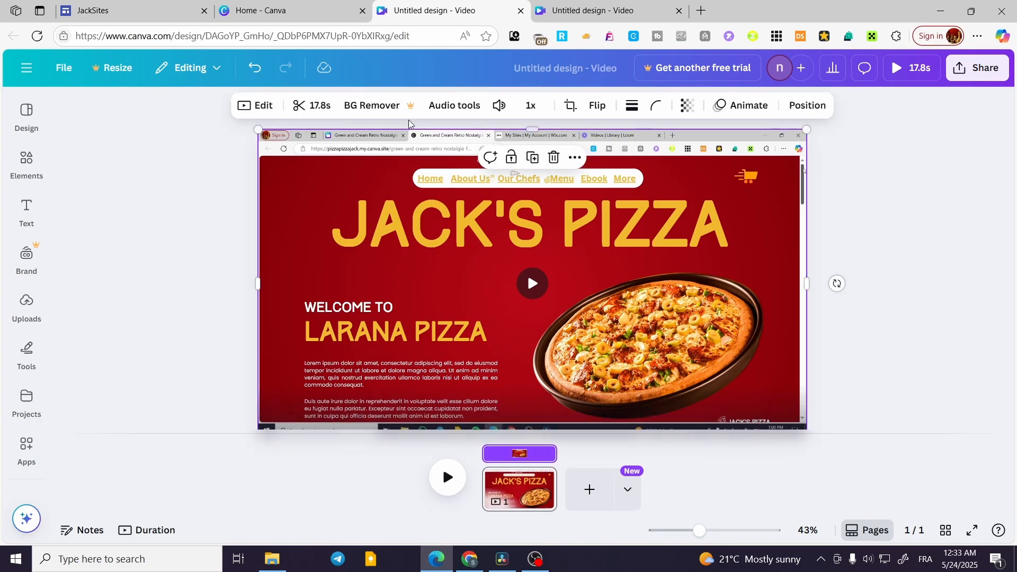
pyautogui.click(498, 110)
pyautogui.moveTo(470, 148); pyautogui.dragTo(424, 149)
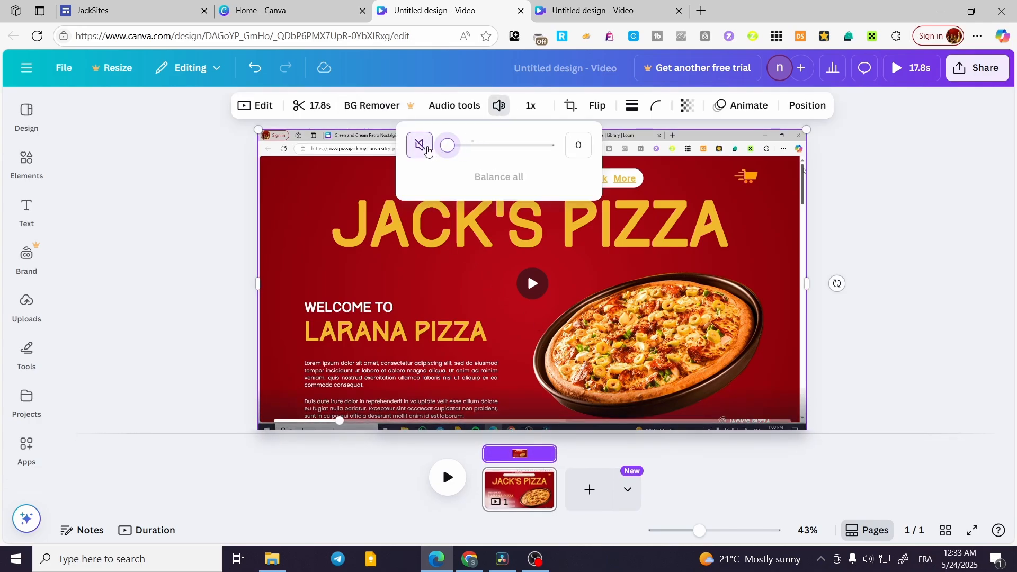
pyautogui.click(908, 268)
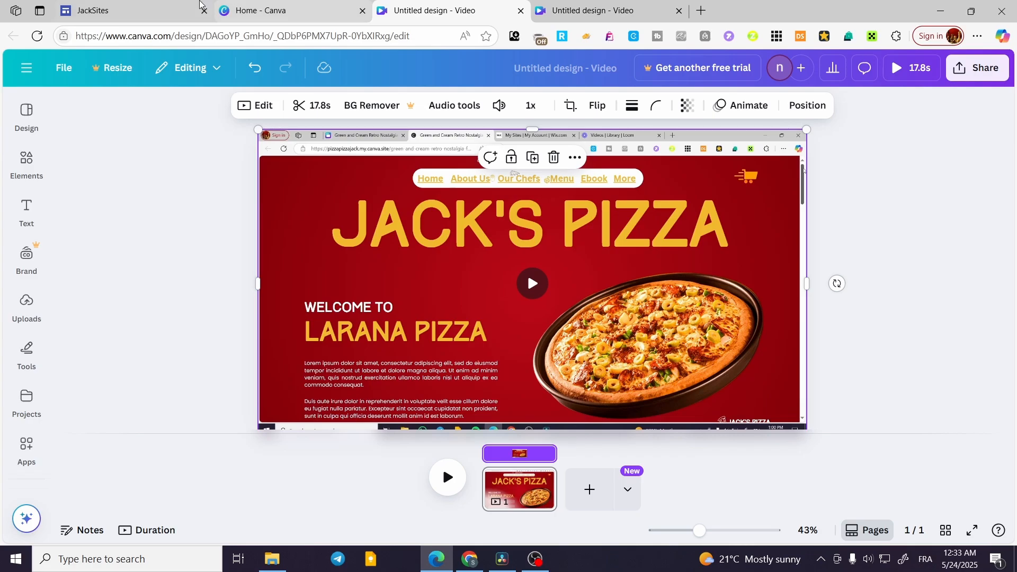
pyautogui.click(169, 6)
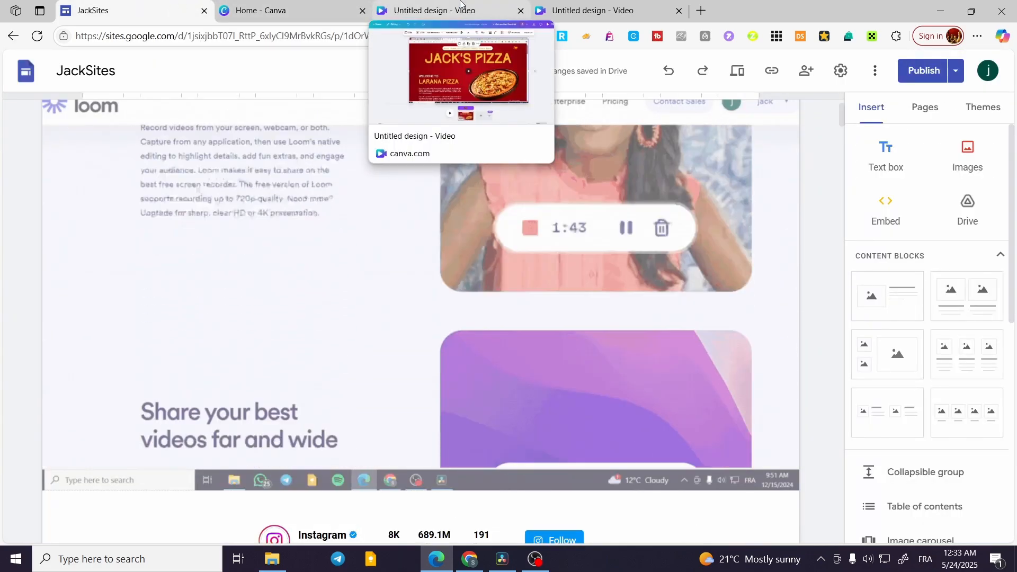
pyautogui.click(460, 4)
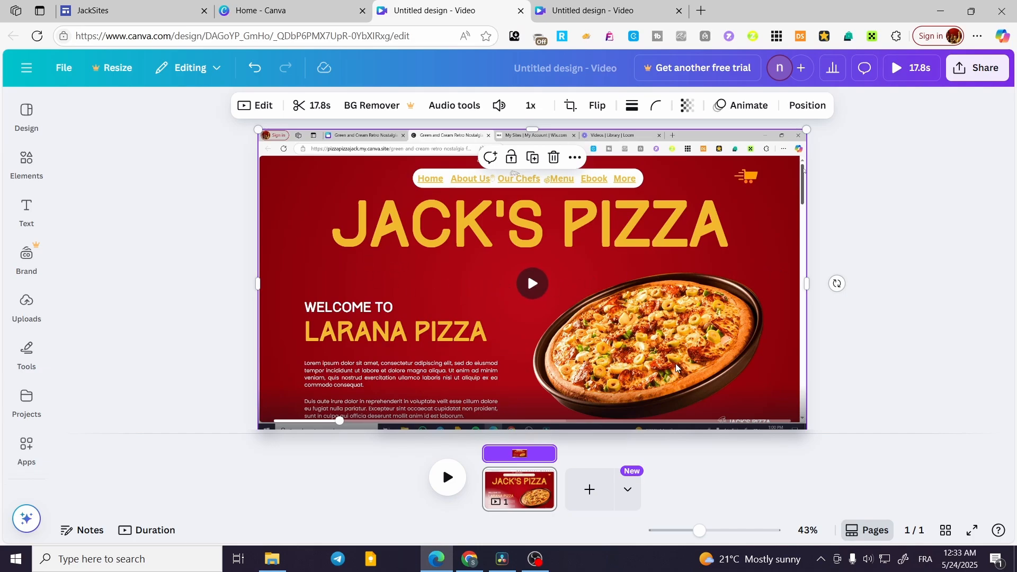
pyautogui.moveTo(678, 379)
pyautogui.mouseDown()
pyautogui.moveTo(675, 349)
pyautogui.moveTo(671, 409)
pyautogui.moveTo(675, 375)
pyautogui.mouseUp()
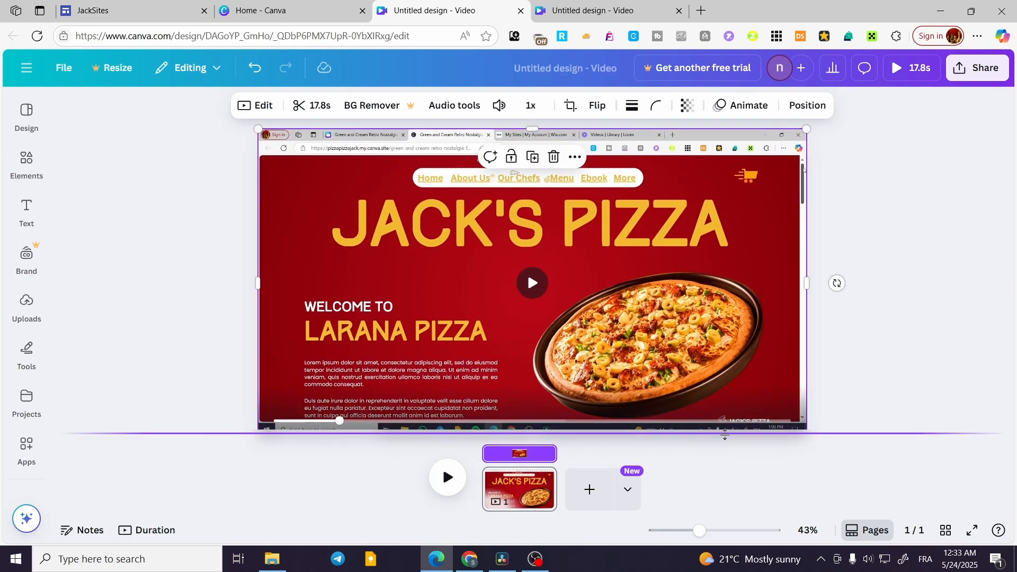
pyautogui.click(722, 479)
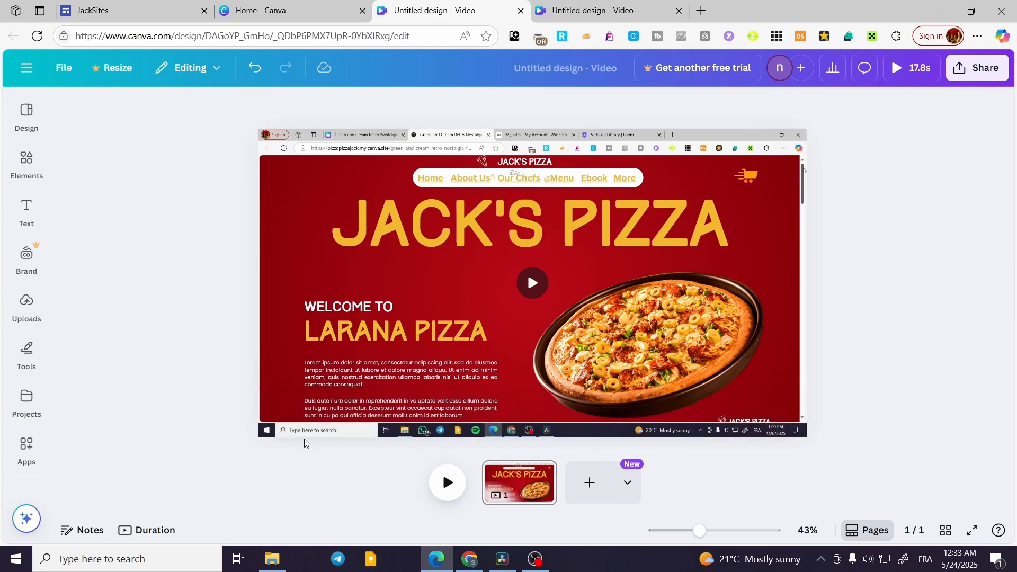
pyautogui.click(336, 415)
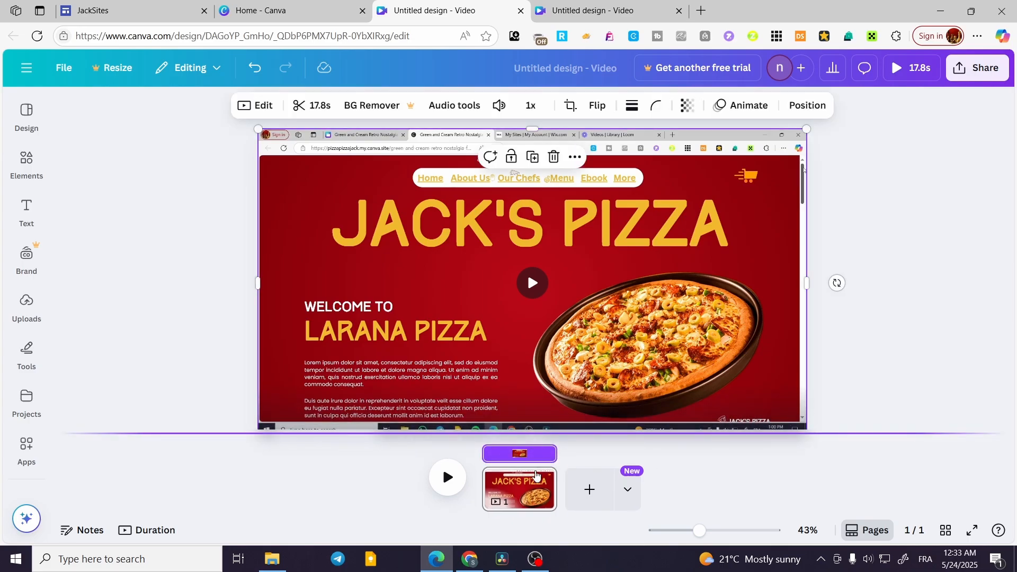
# Step: Download the Jack's Pizza video design as a GIF at size 0.6 (1,152 × 648 px)
pyautogui.click(535, 484)
pyautogui.click(977, 74)
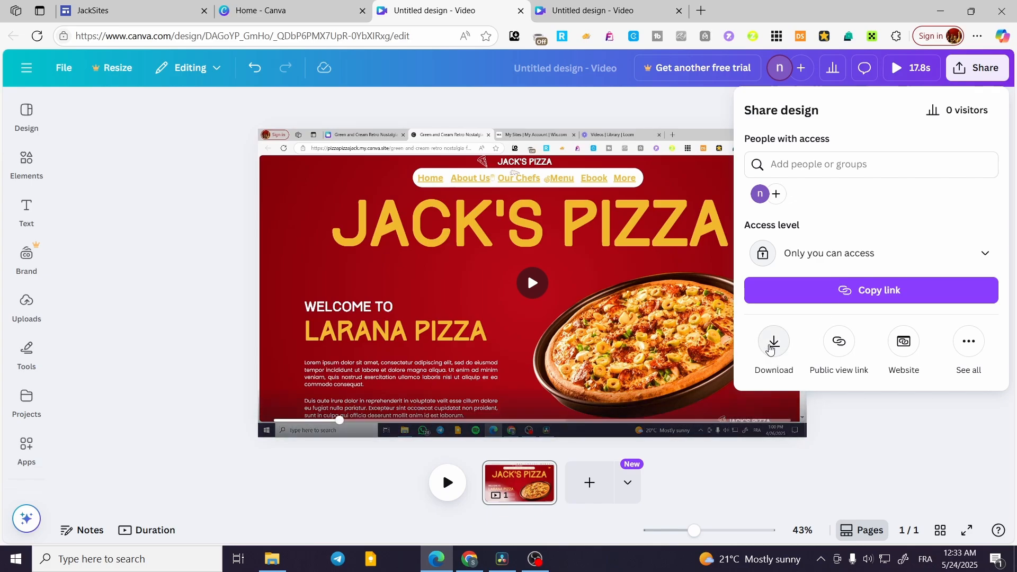
pyautogui.click(773, 342)
pyautogui.click(818, 165)
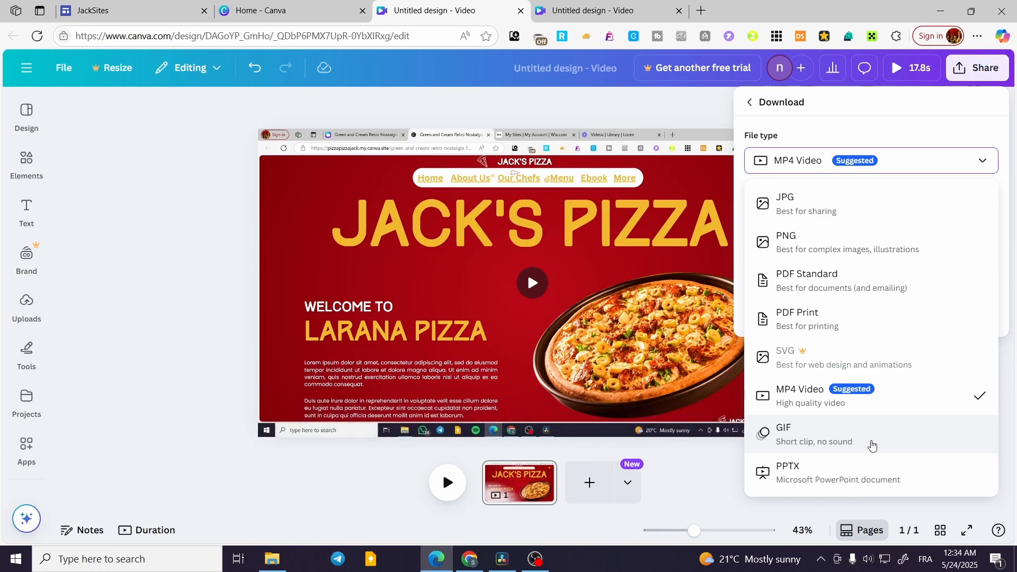
pyautogui.click(872, 445)
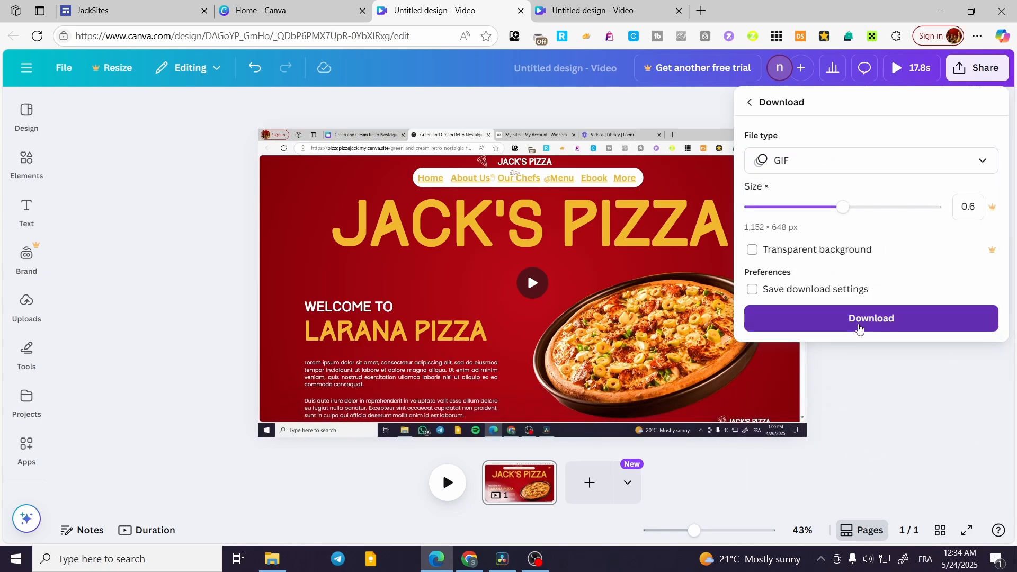
pyautogui.click(859, 329)
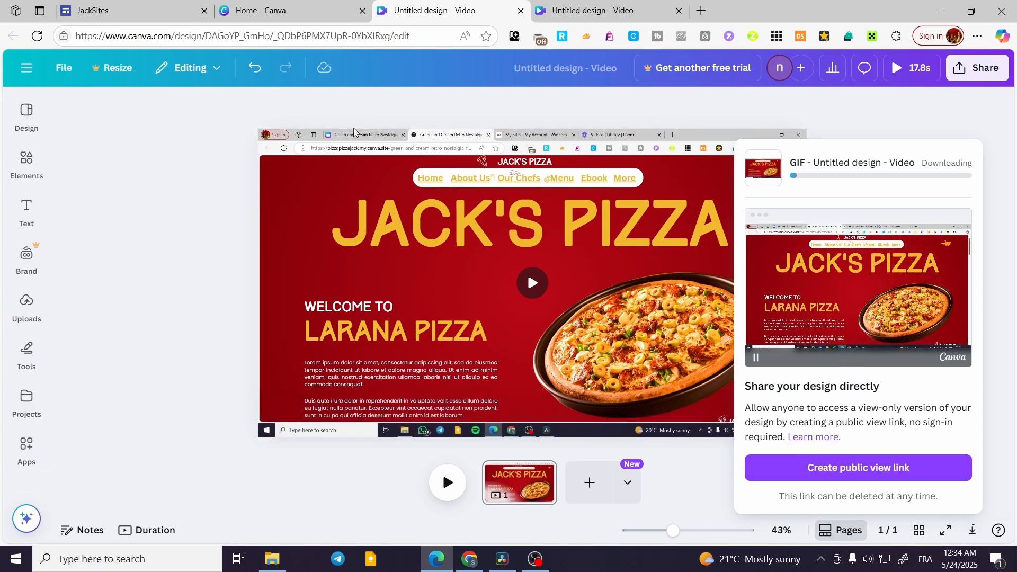
# Step: Close the other untitled Loom video design and dismiss the GIF download pop-up
pyautogui.click(583, 10)
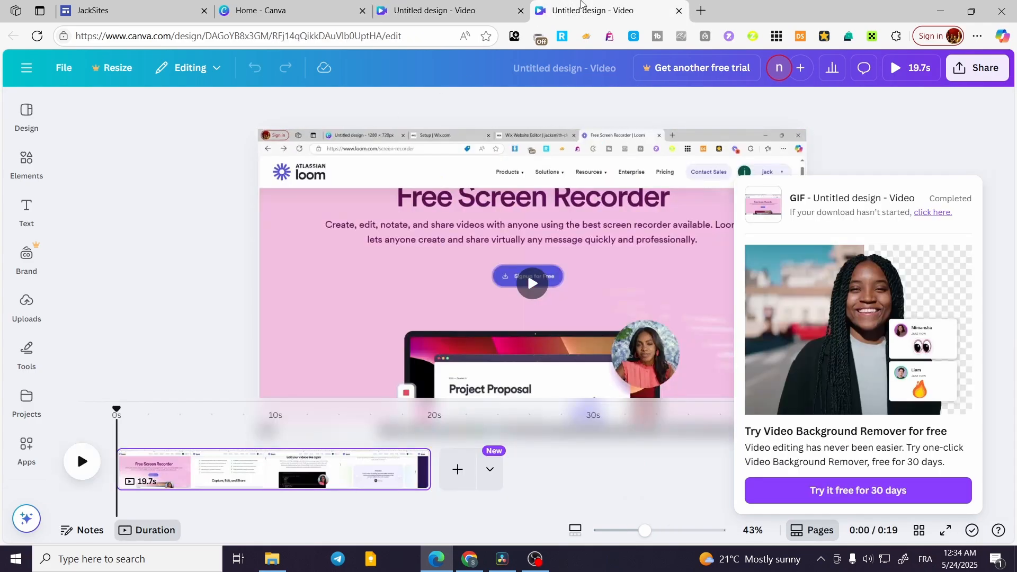
pyautogui.click(679, 11)
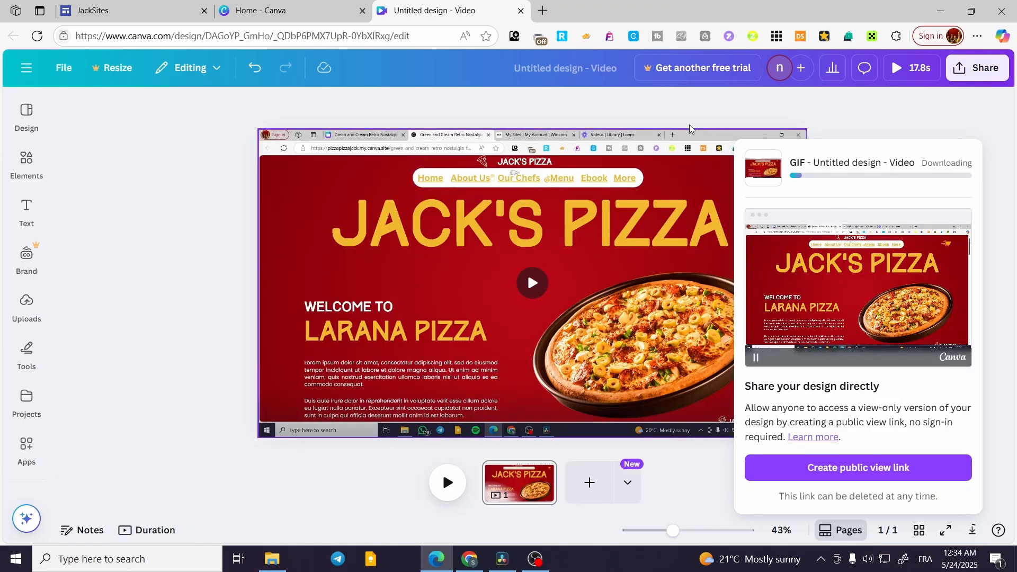
pyautogui.click(859, 107)
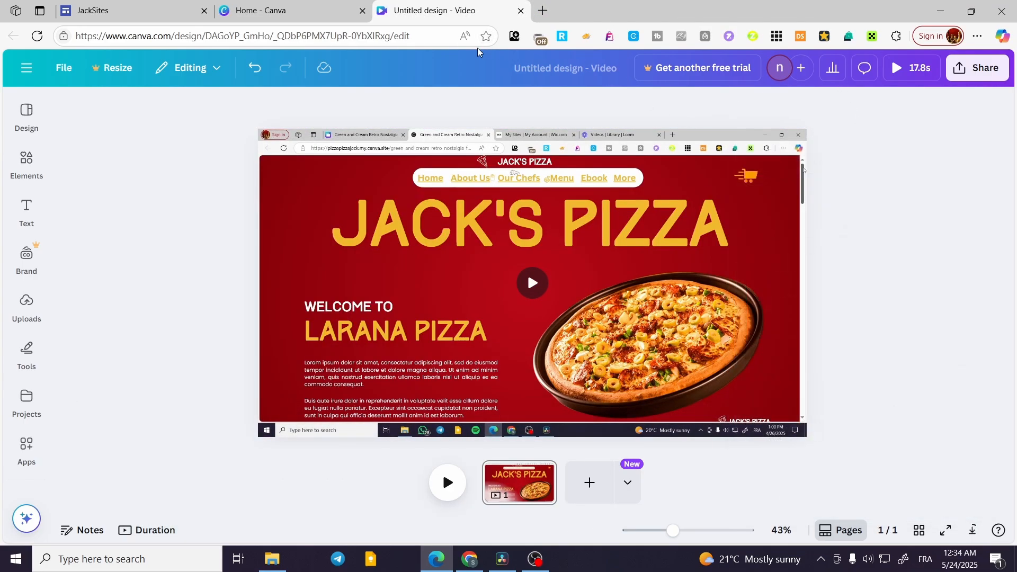
pyautogui.click(291, 12)
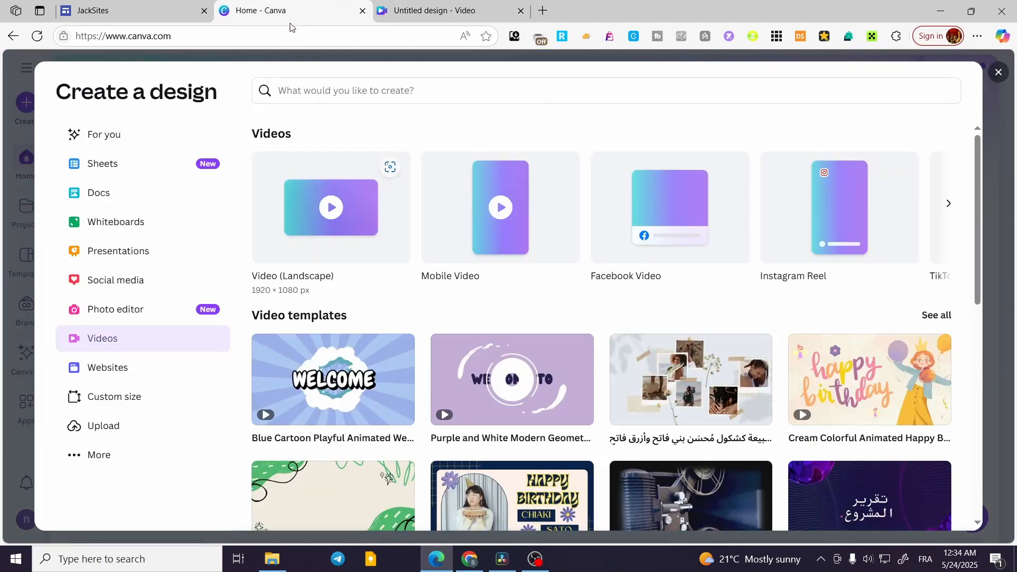
# Step: Close Canva's design creation window and switch to the JackSites page in Google Sites
pyautogui.click(994, 78)
pyautogui.click(133, 10)
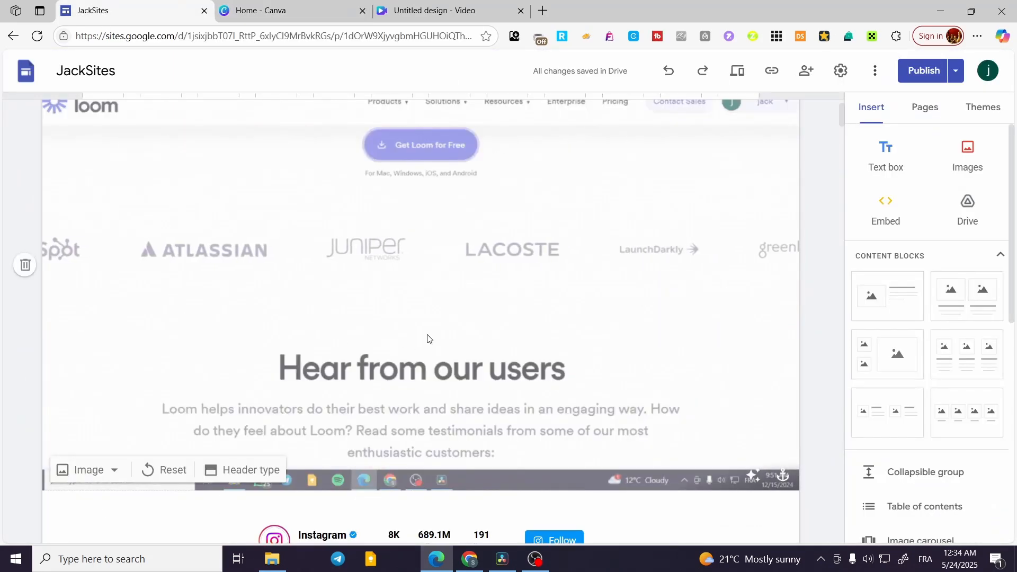
# Step: Replace the header image with the dark blurred city lights picture from the Google Sites gallery
pyautogui.click(87, 470)
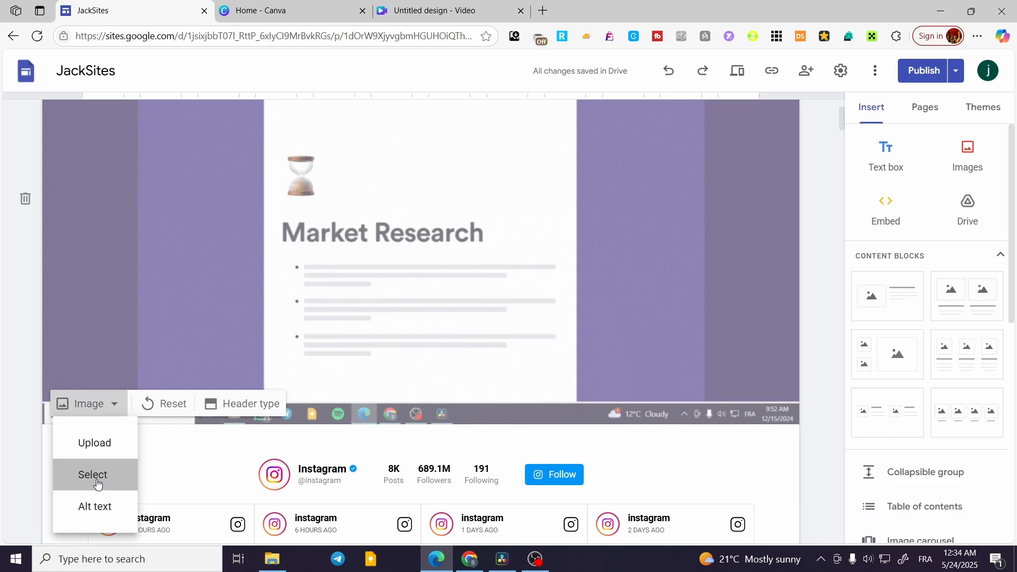
pyautogui.click(98, 481)
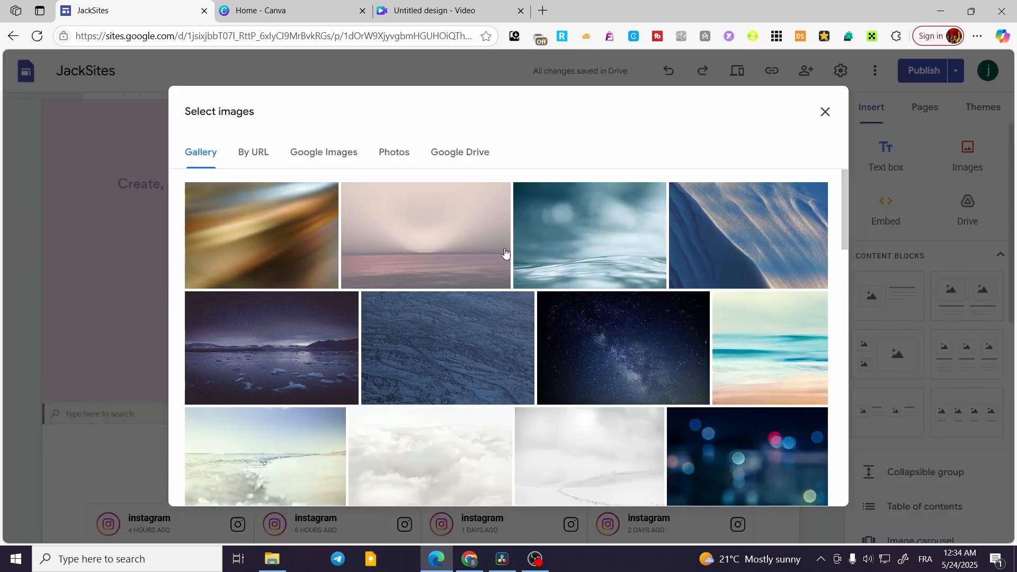
pyautogui.click(567, 255)
pyautogui.click(638, 265)
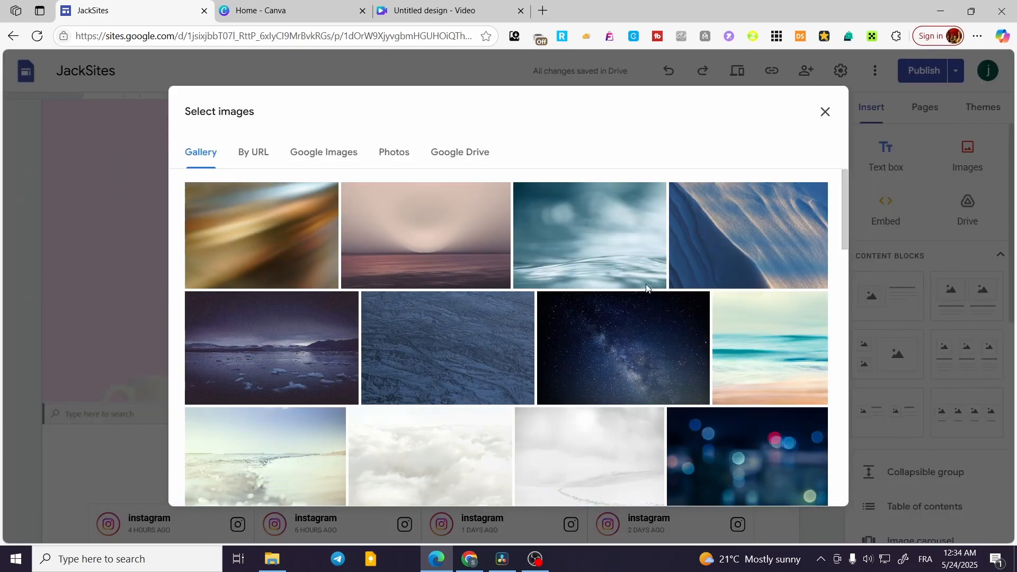
pyautogui.click(746, 455)
pyautogui.click(810, 488)
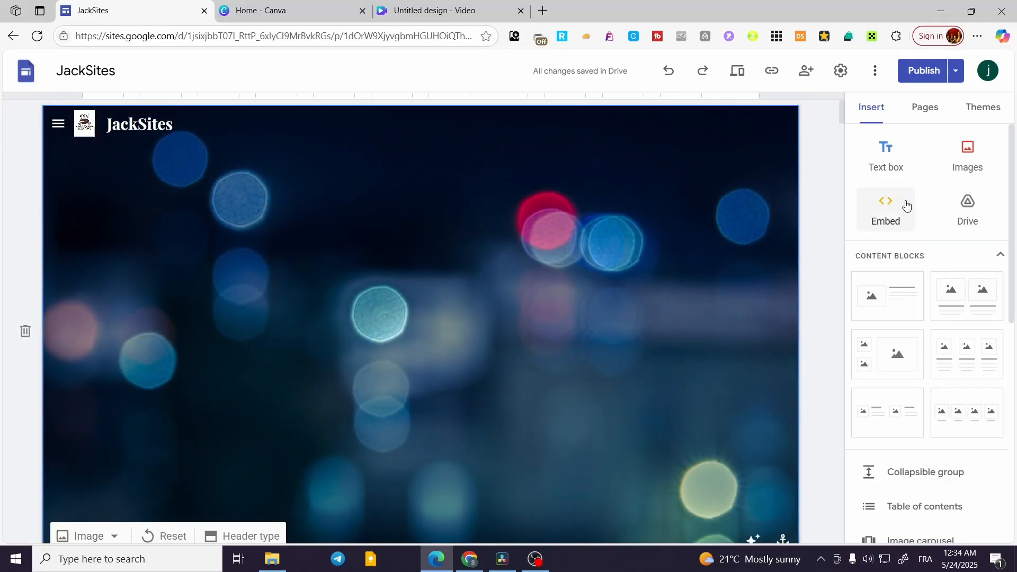
# Step: Try the Simple theme on the site, followed by the Aristotle theme with the custom colour #f2f2f2
pyautogui.click(983, 109)
pyautogui.click(936, 282)
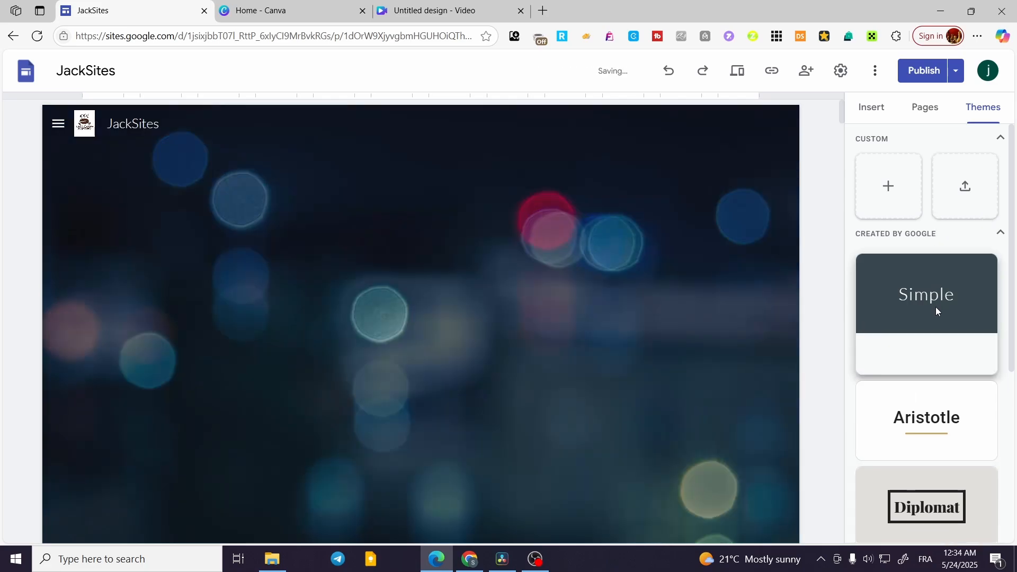
pyautogui.scroll(-3, 932, 321)
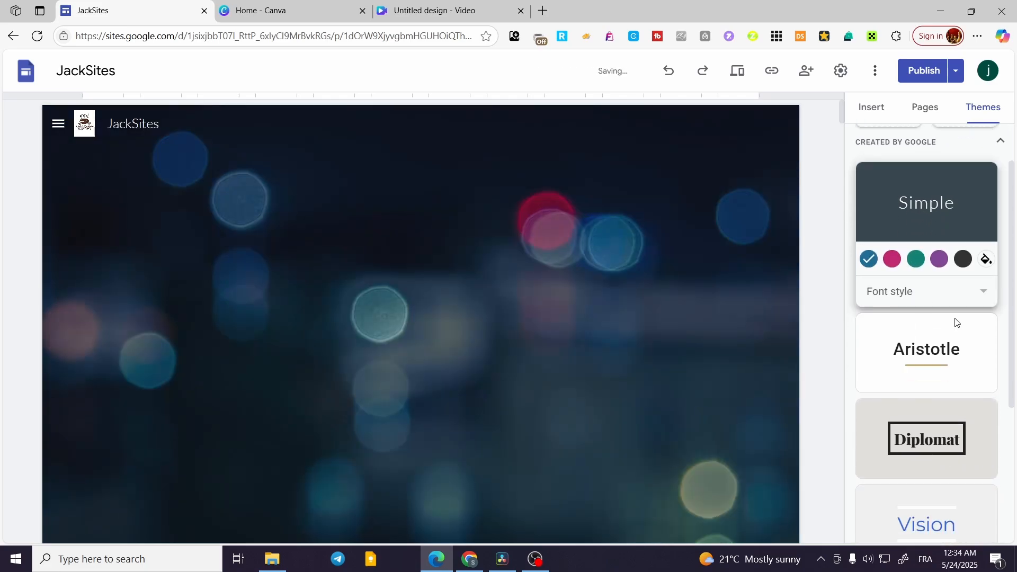
pyautogui.click(937, 324)
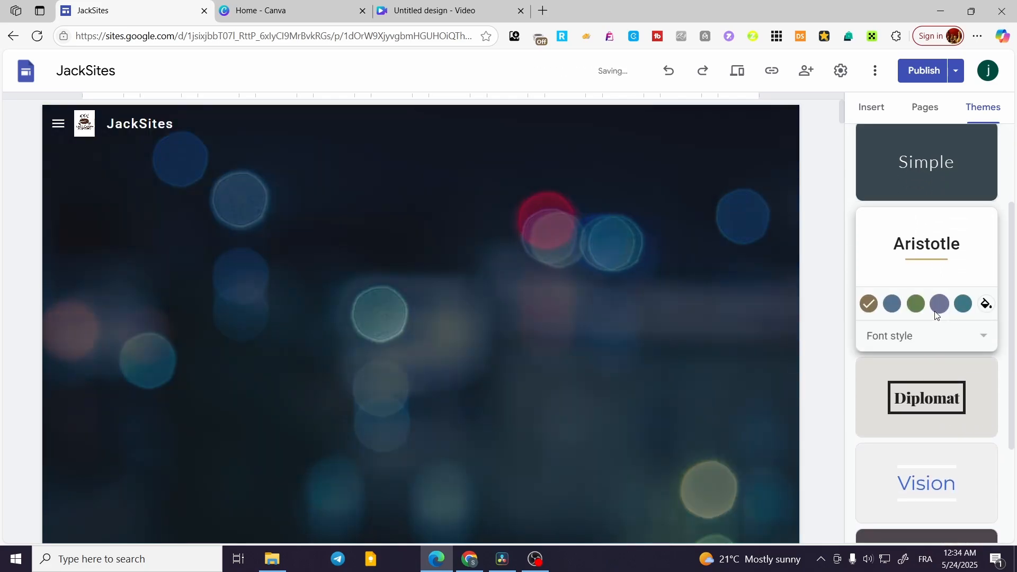
pyautogui.click(987, 305)
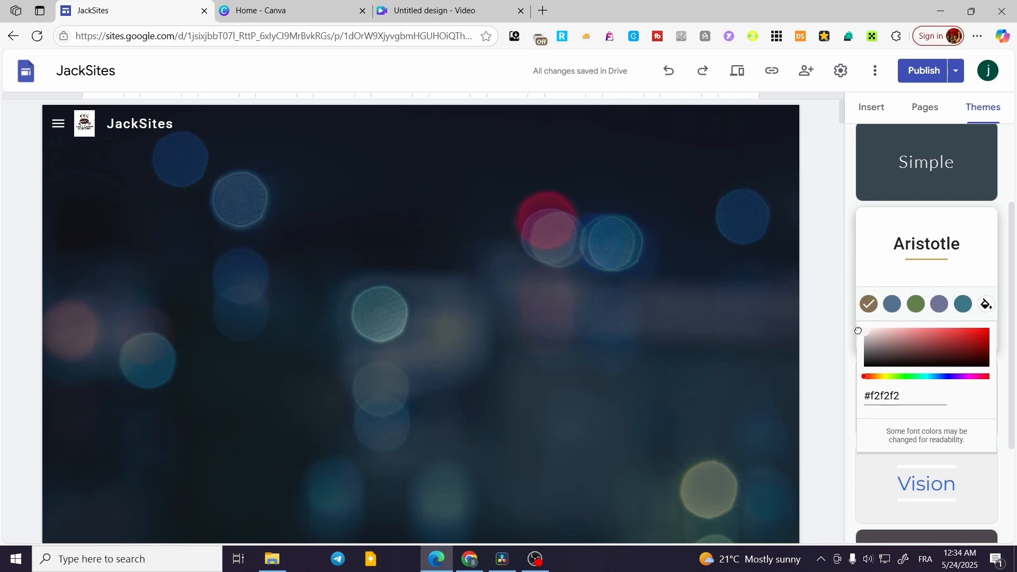
pyautogui.click(842, 364)
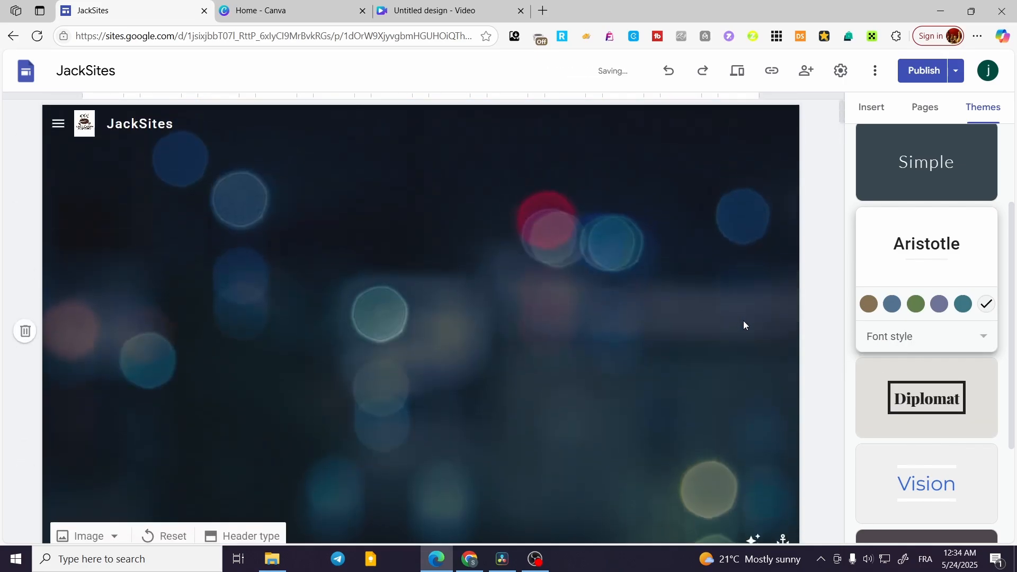
# Step: Try the Impression theme on the site and review how the page looks with it
pyautogui.scroll(-3, 932, 448)
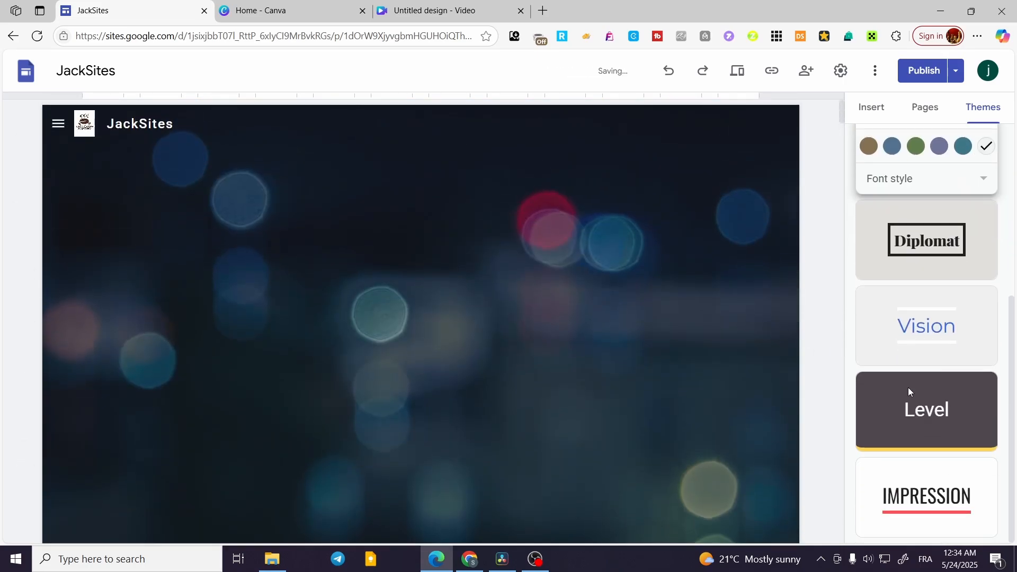
pyautogui.click(947, 490)
pyautogui.scroll(-3, 784, 421)
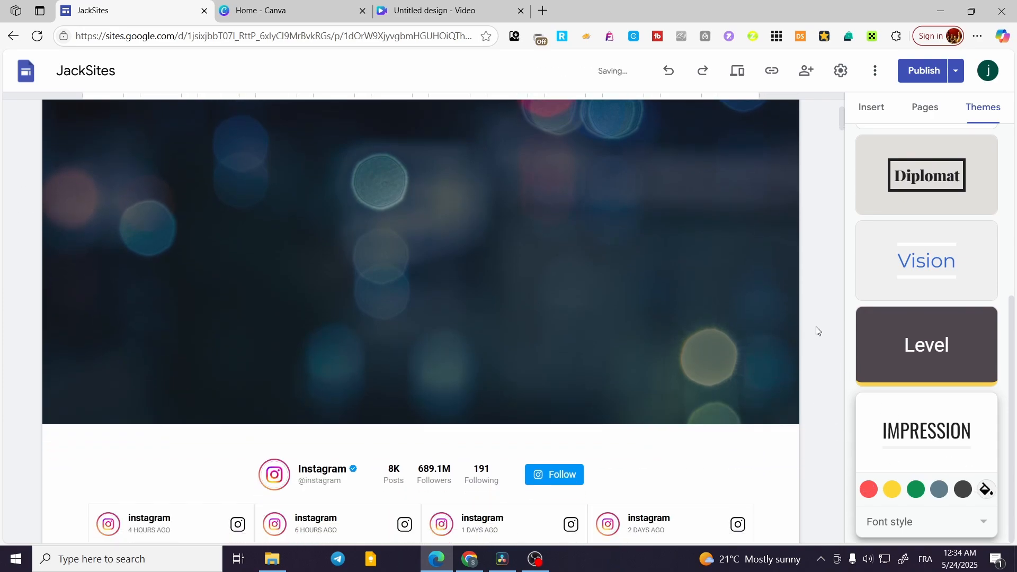
# Step: Apply the Vision theme to the site with the custom colour instead of a preset one
pyautogui.scroll(3, 818, 331)
pyautogui.click(914, 263)
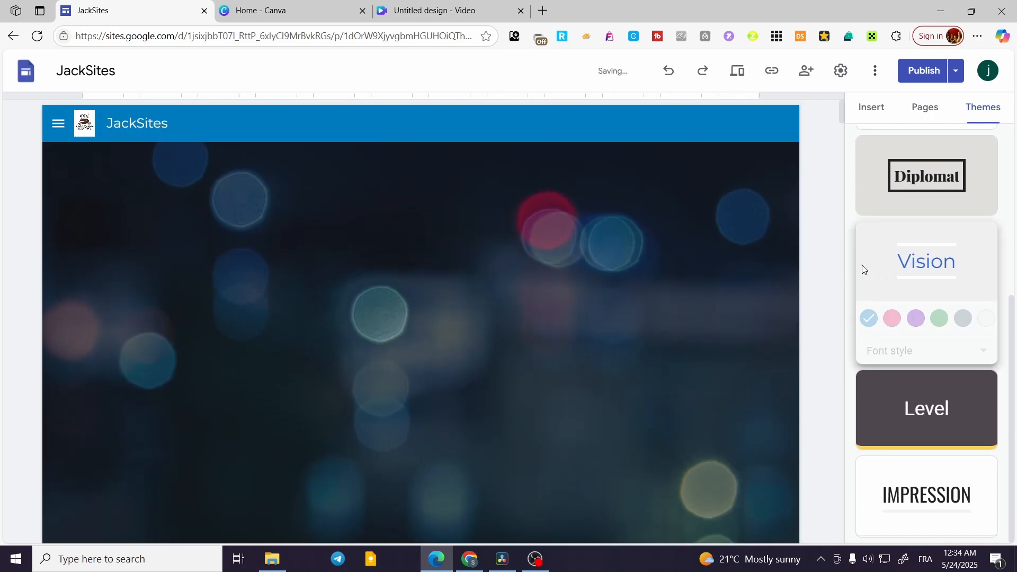
pyautogui.click(984, 318)
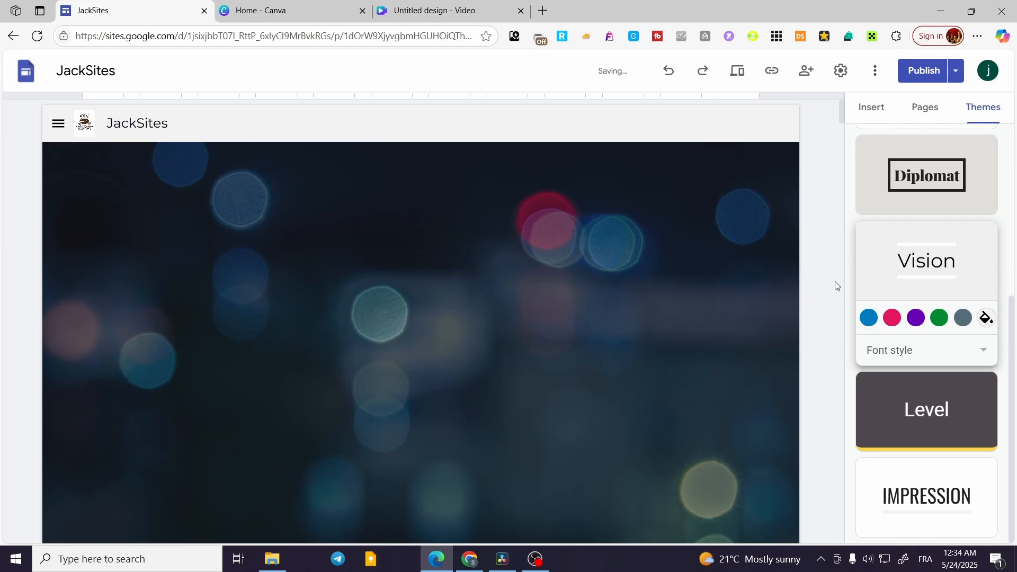
# Step: Upload the GIF file giff from the Downloads folder as the header image and review the animated header
pyautogui.scroll(-3, 784, 269)
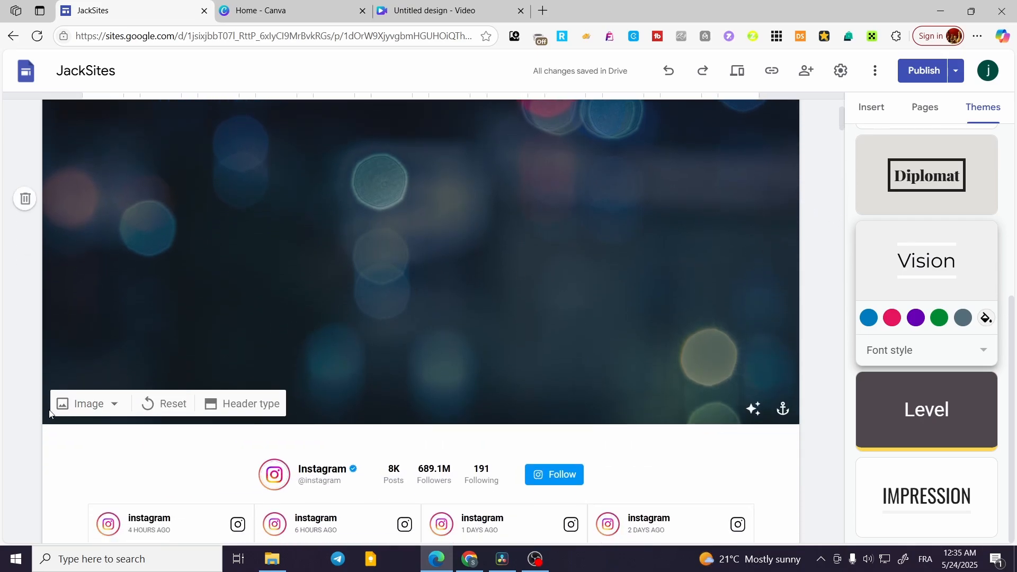
pyautogui.click(85, 404)
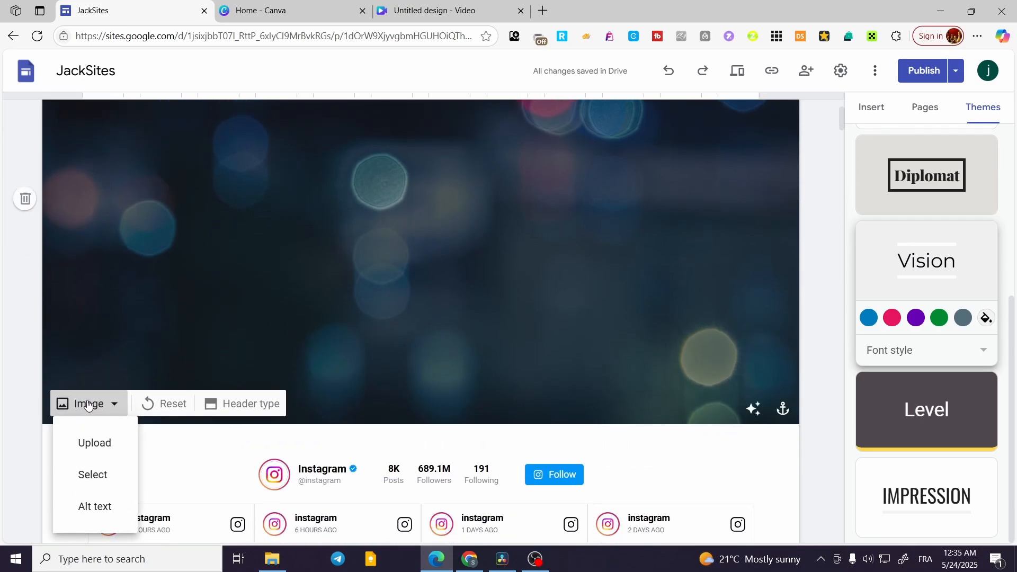
pyautogui.click(100, 449)
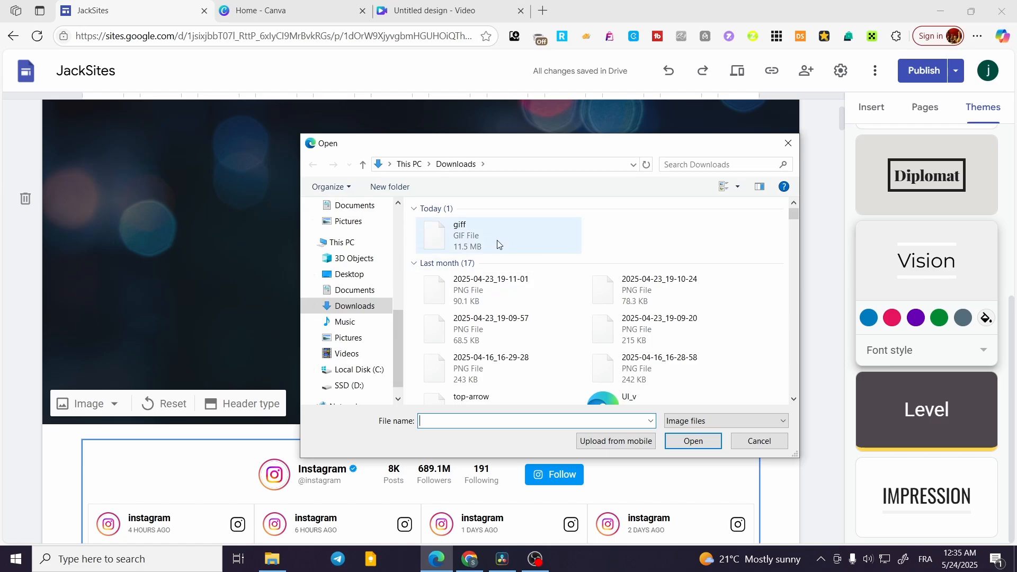
pyautogui.click(694, 442)
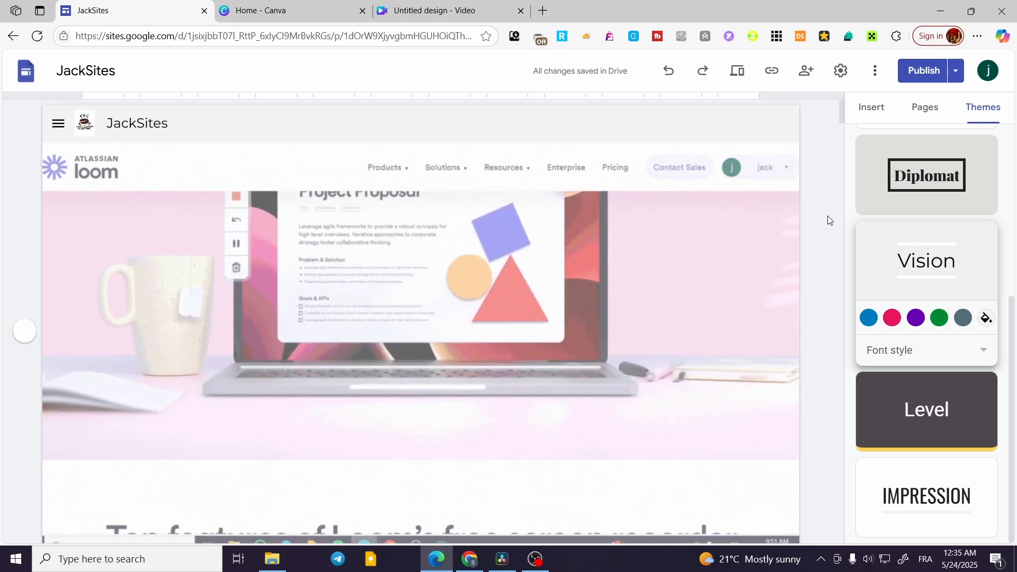
pyautogui.scroll(-3, 609, 356)
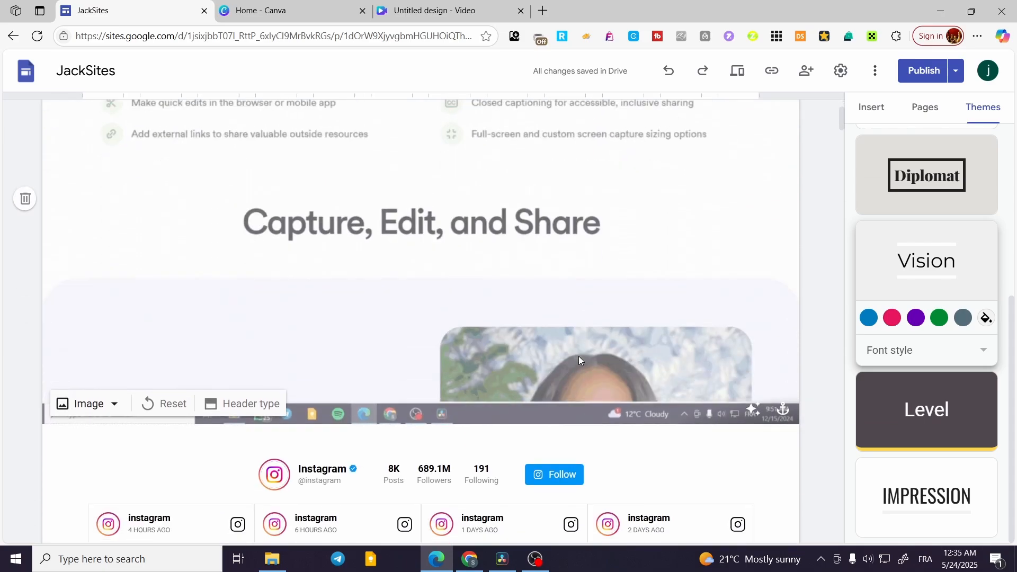
pyautogui.scroll(3, 579, 360)
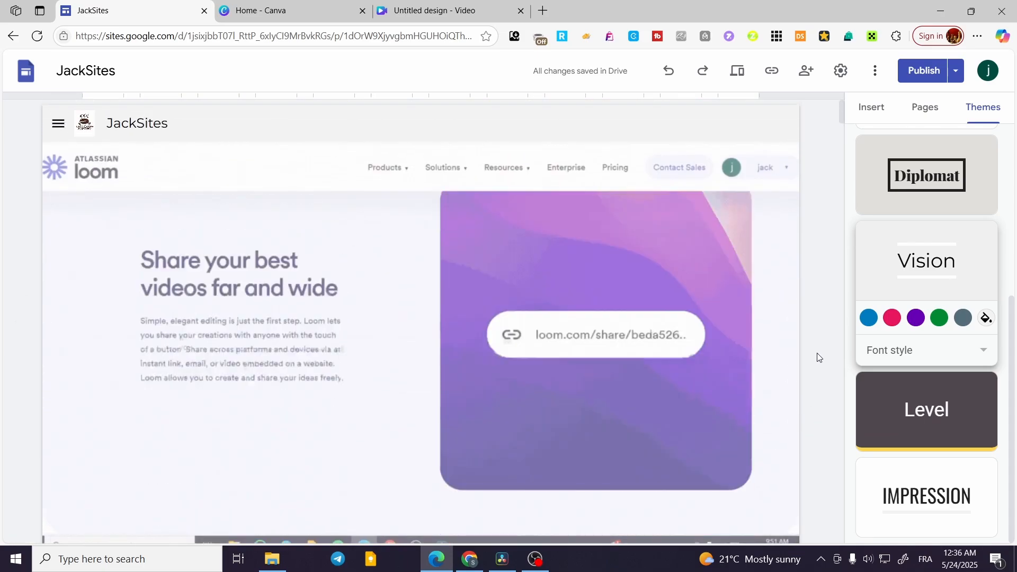